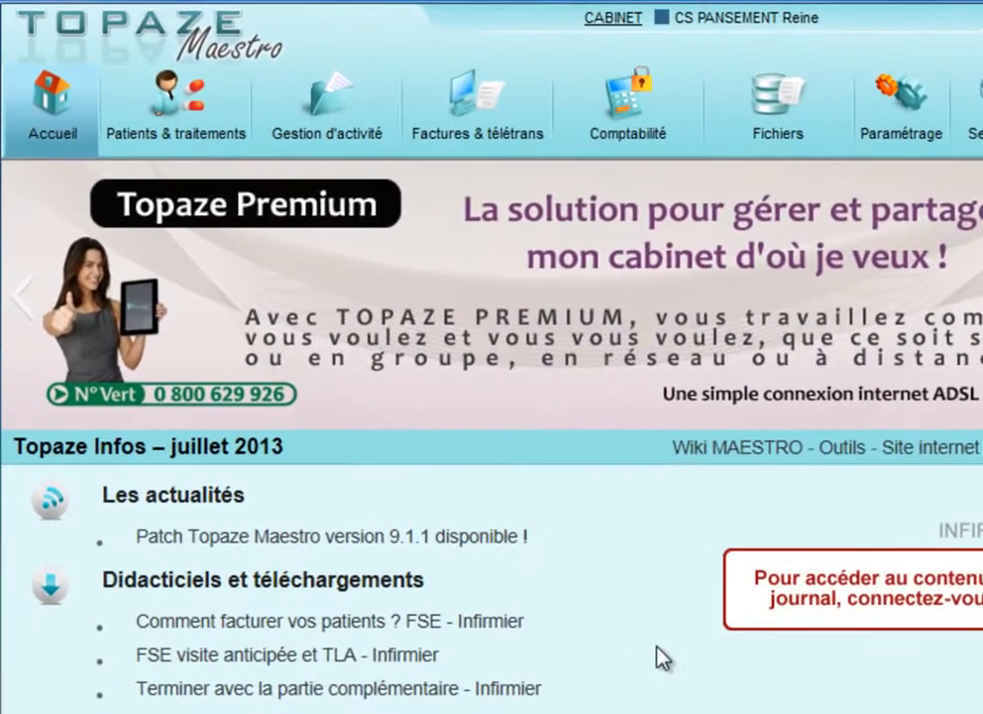
# Step: Open the activity organisation planning and check the Matin, Après-Midi and Soir time limits in the Ordonnance preferences
pyautogui.click(333, 99)
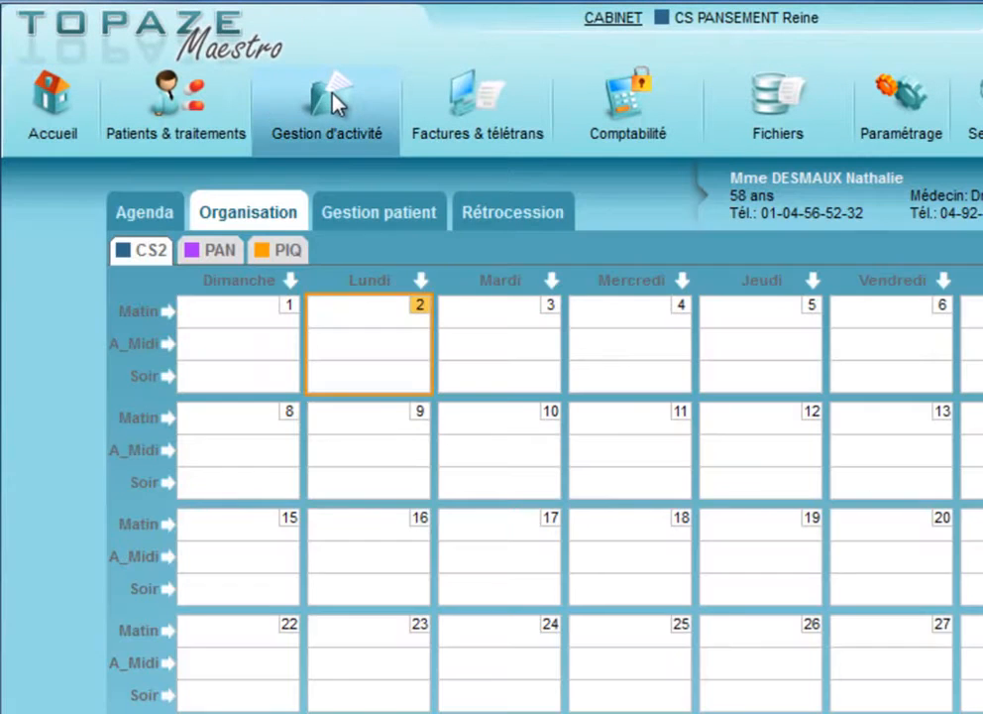
pyautogui.click(267, 204)
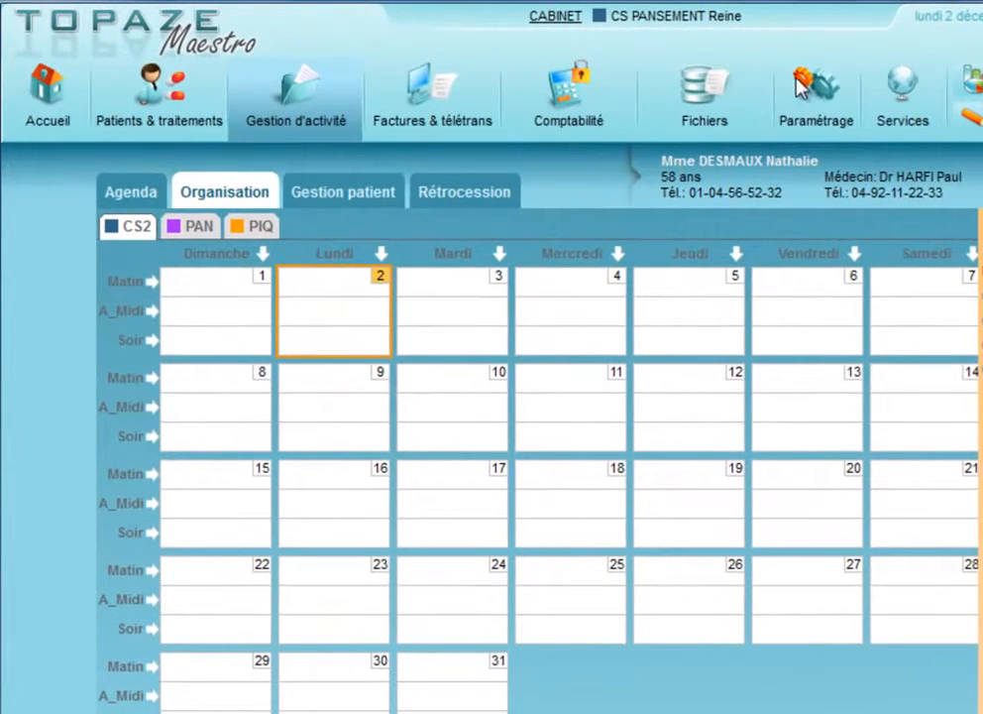
pyautogui.click(801, 87)
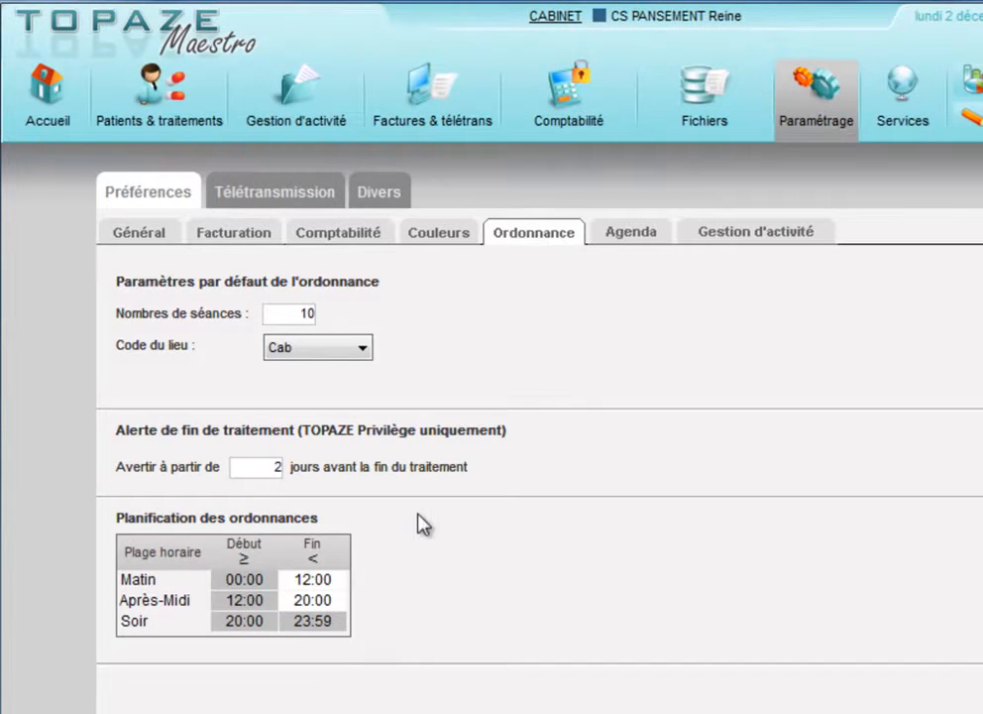
pyautogui.click(324, 585)
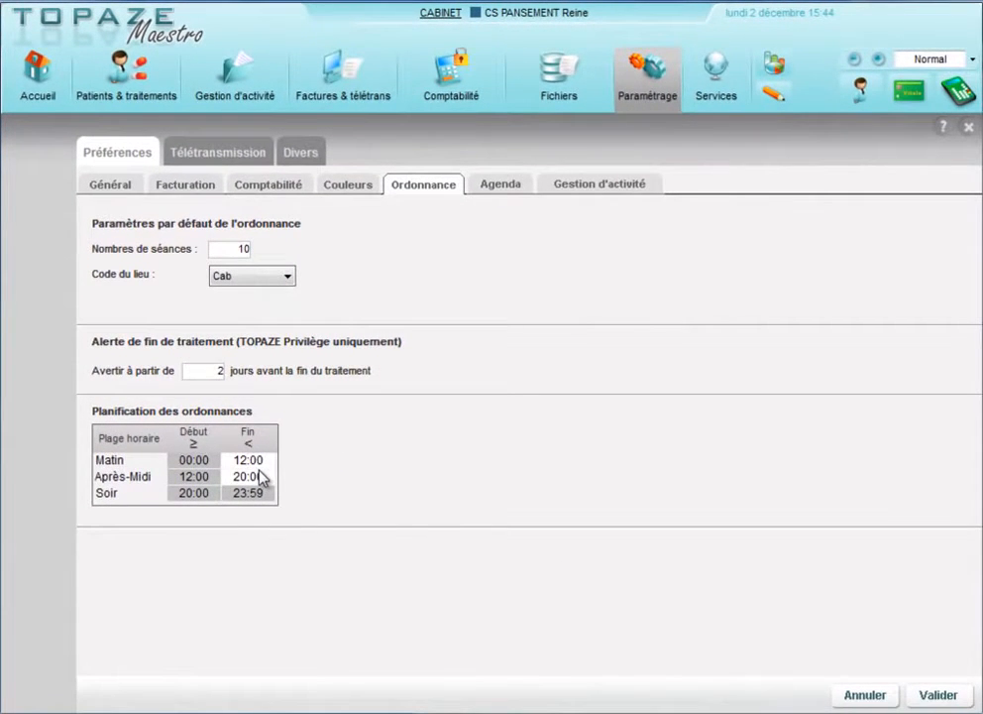
# Step: In the December 2013 organisation planning, assign all practice sessions on Sunday 1 morning, afternoon and evening to CS2
pyautogui.click(231, 88)
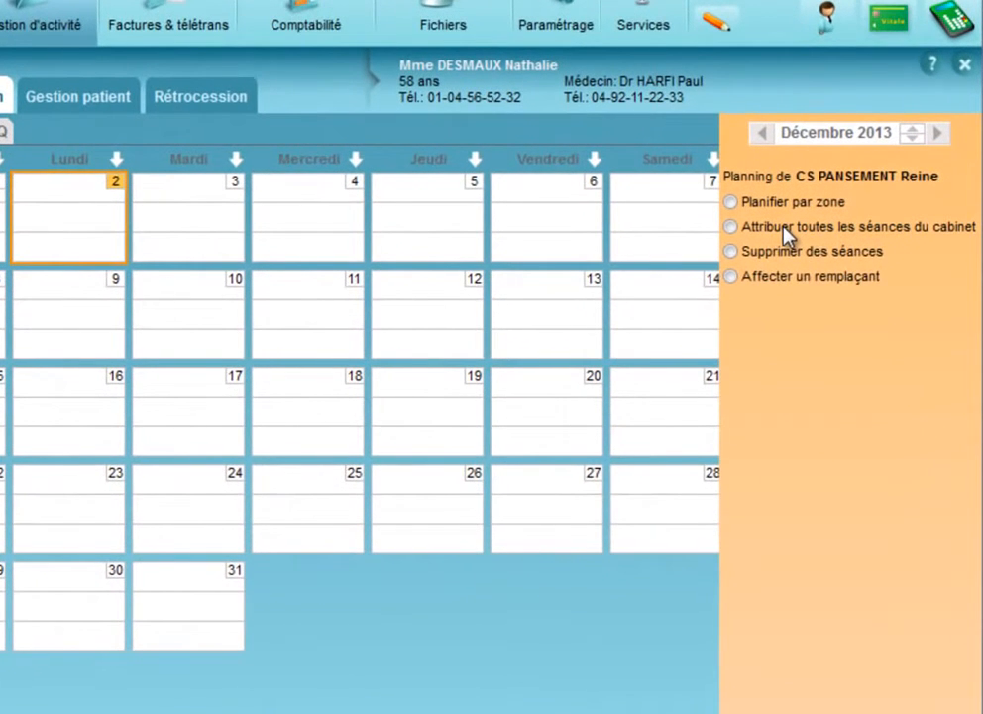
pyautogui.click(730, 227)
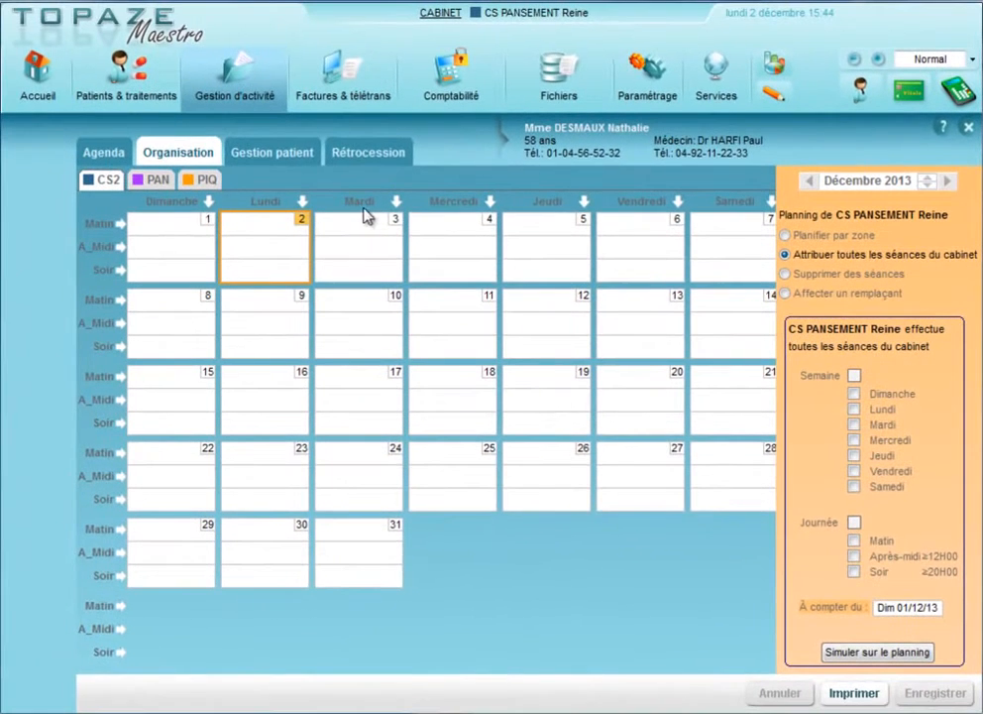
pyautogui.click(178, 228)
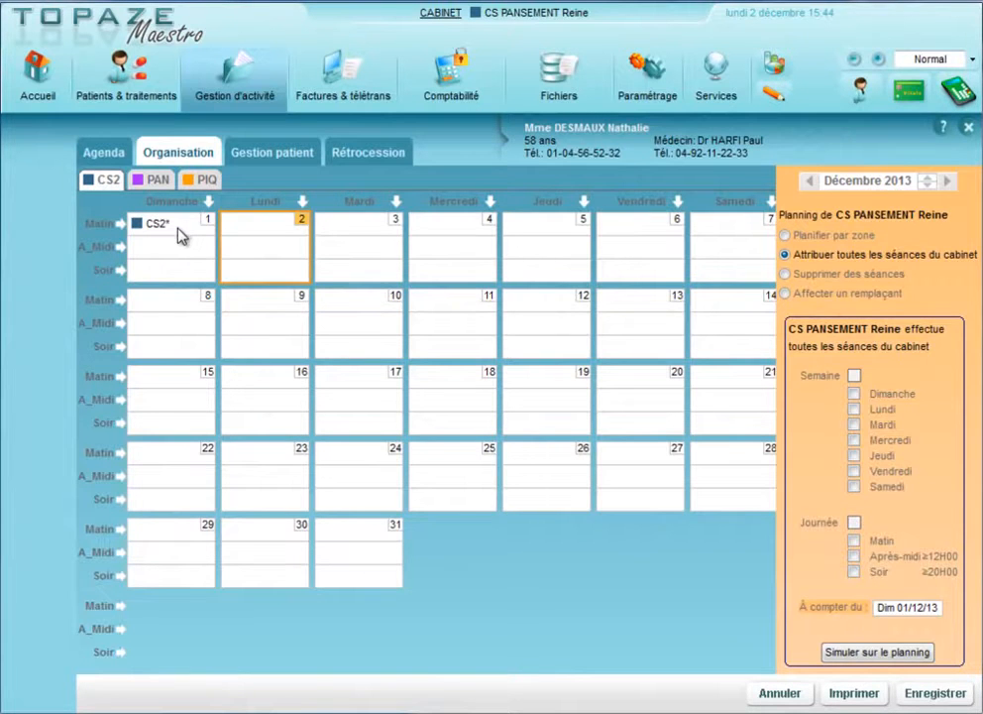
pyautogui.click(182, 250)
pyautogui.click(194, 268)
# Step: Assign Monday 2 morning and afternoon and Tuesday 3 morning to CS2, and clear the Sunday 1 evening slot
pyautogui.click(260, 224)
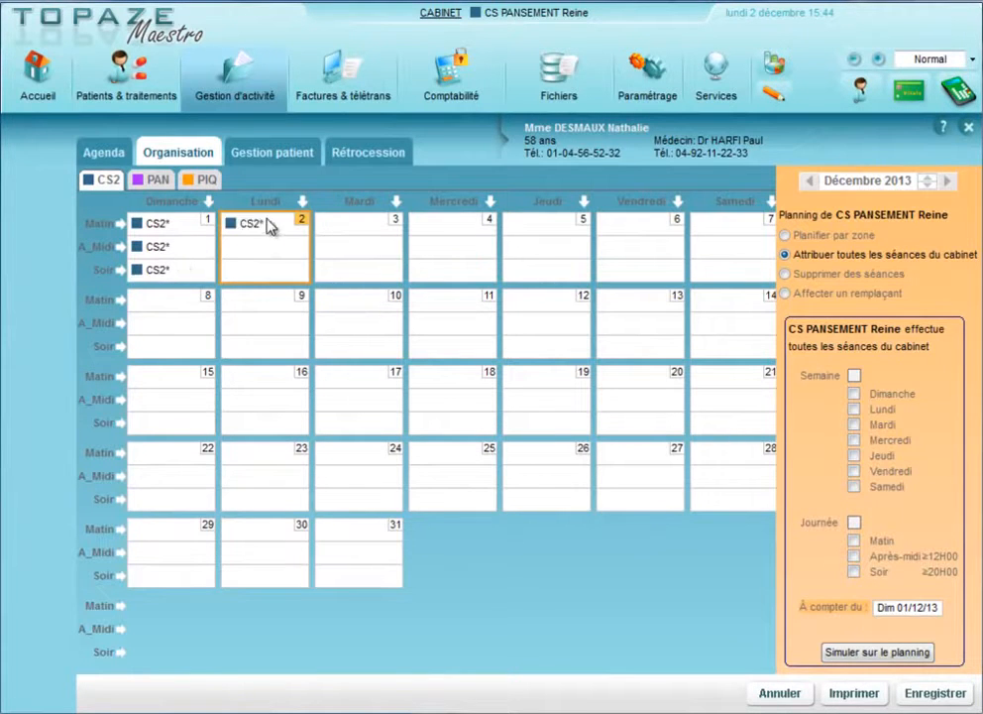
pyautogui.click(262, 248)
pyautogui.click(352, 227)
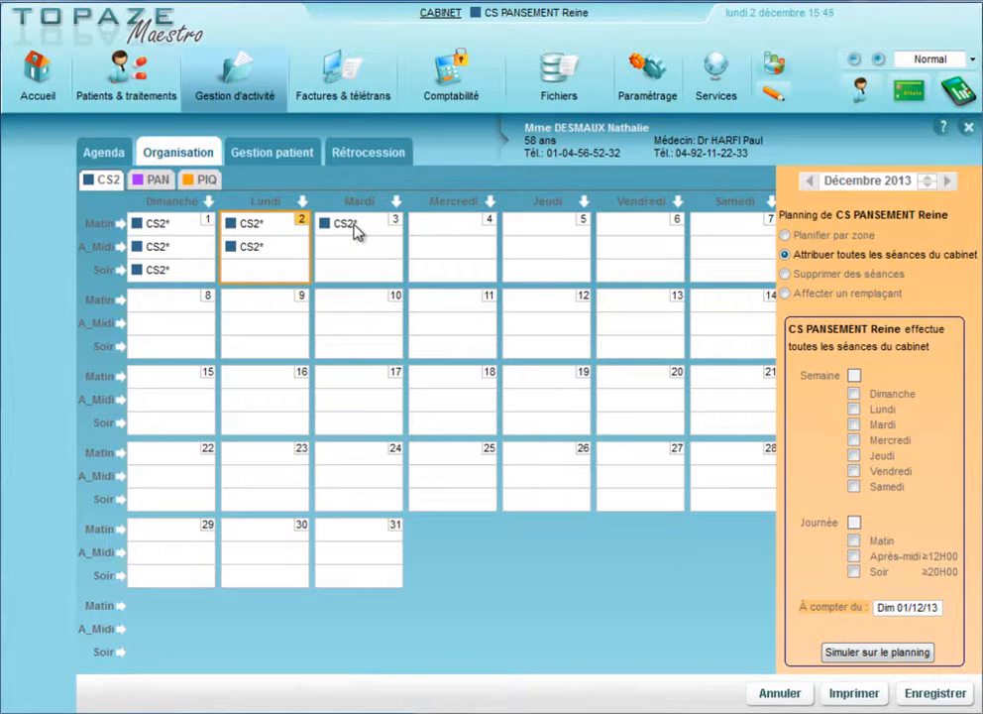
pyautogui.click(156, 274)
# Step: Assign all December Tuesday slots and every morning of the week starting Sunday 8 to CS2
pyautogui.click(397, 202)
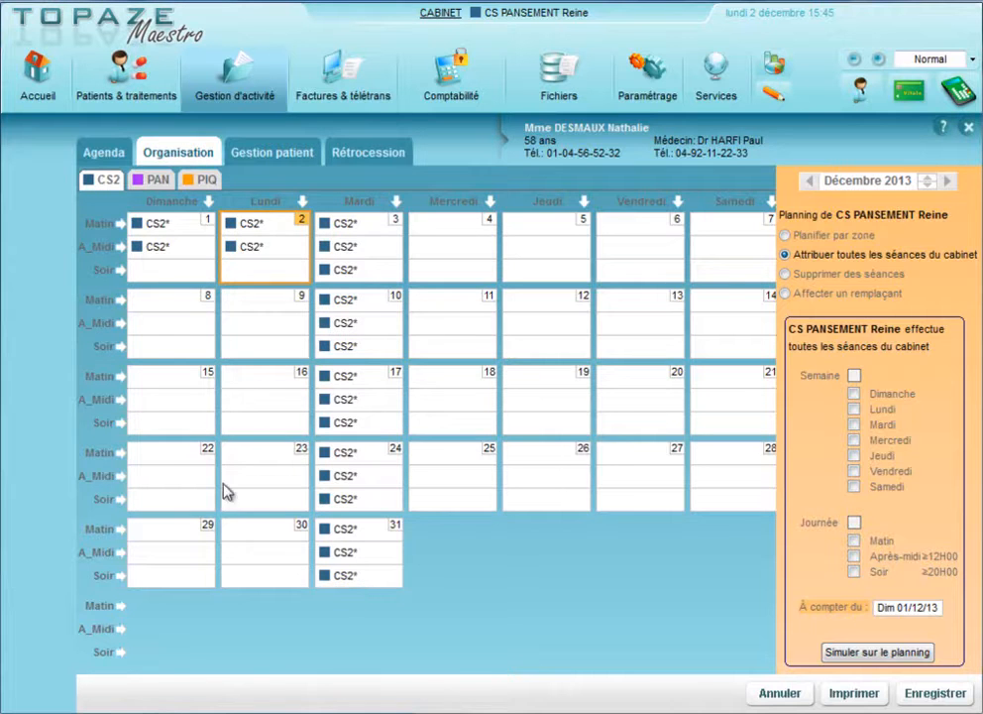
pyautogui.click(123, 298)
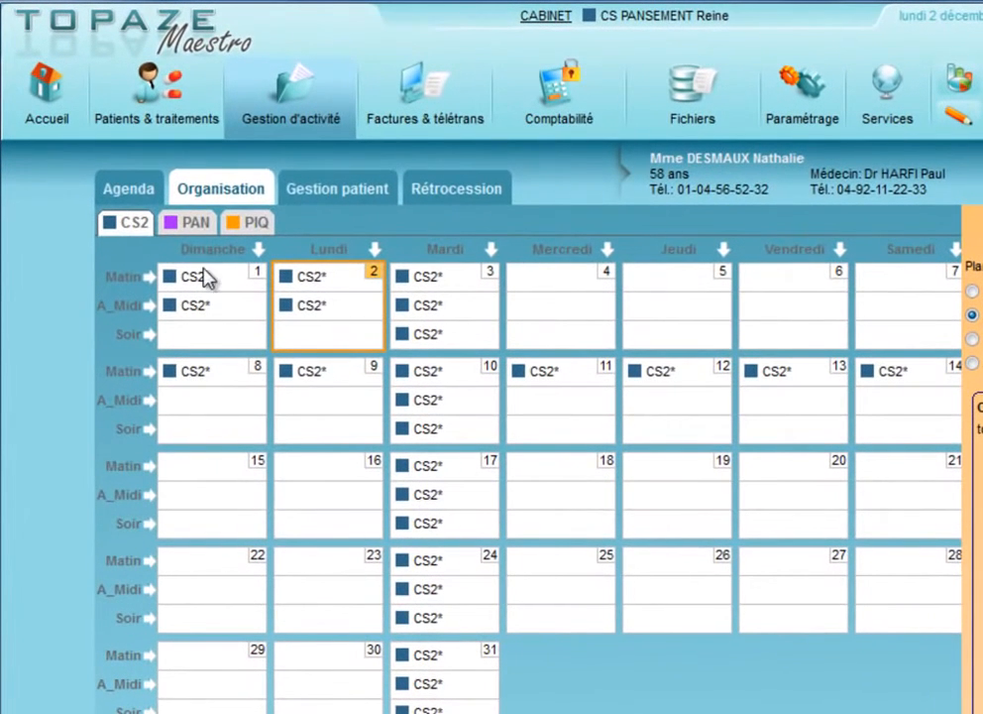
# Step: Assign the Sunday 1 and Monday 2 evenings, all of Wednesday 4 and the Thursday 5 morning to PAN
pyautogui.click(196, 227)
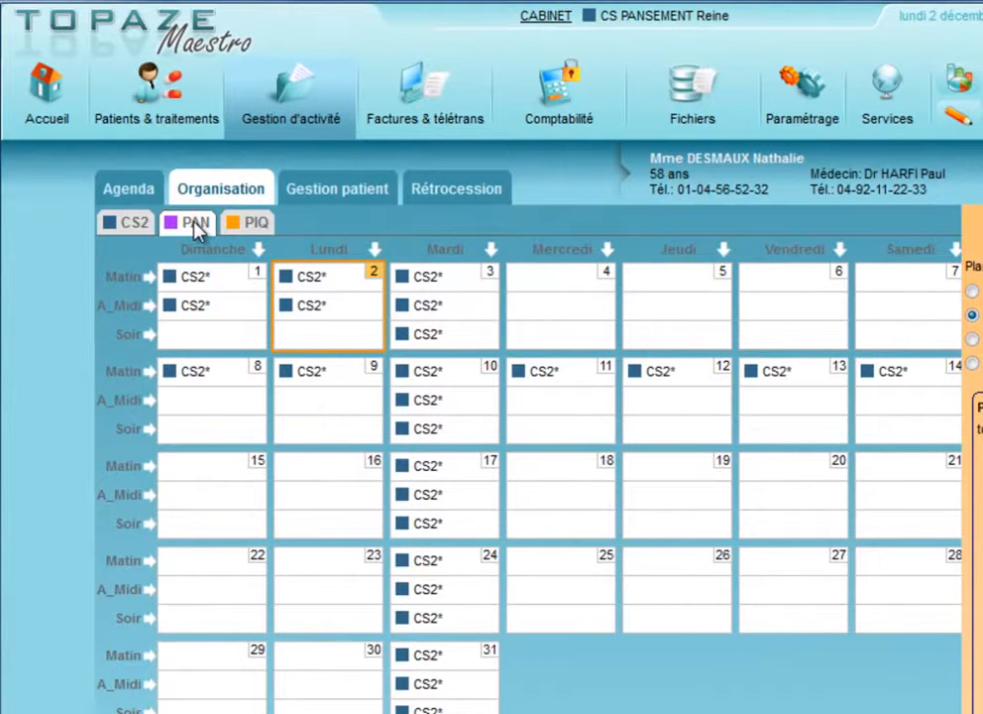
pyautogui.click(239, 340)
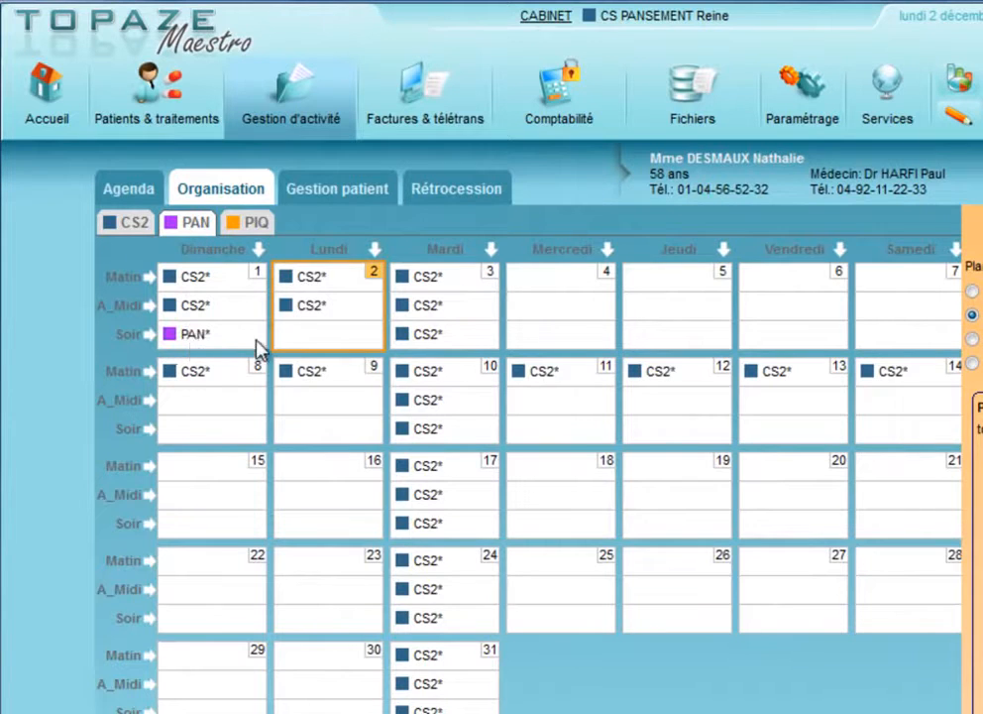
pyautogui.click(310, 335)
pyautogui.click(548, 297)
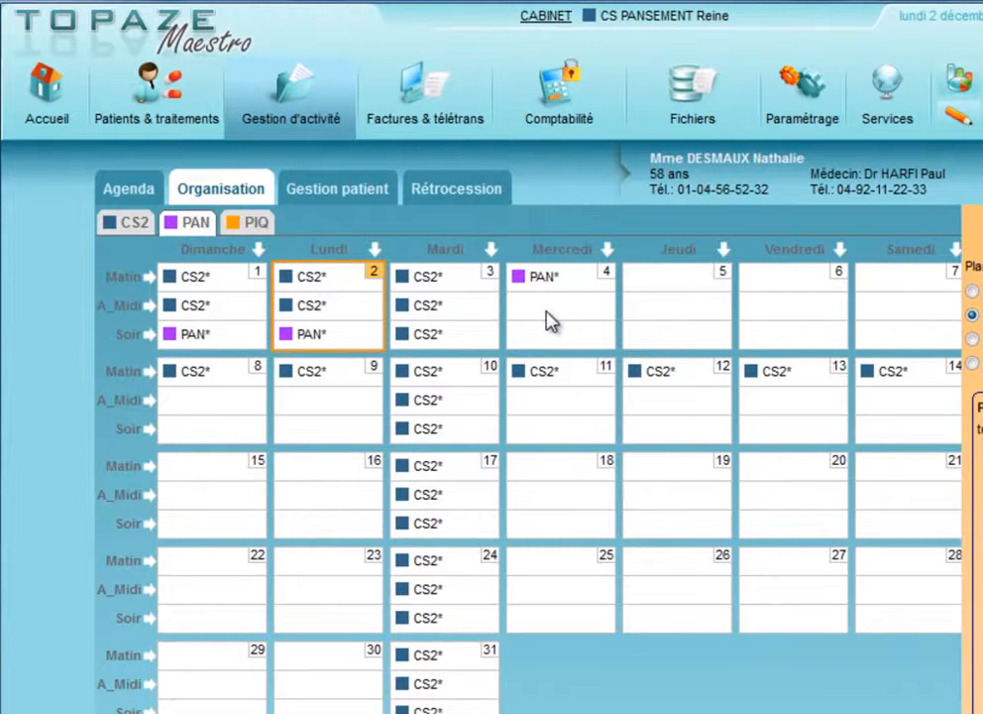
pyautogui.click(546, 311)
pyautogui.click(538, 340)
pyautogui.click(697, 282)
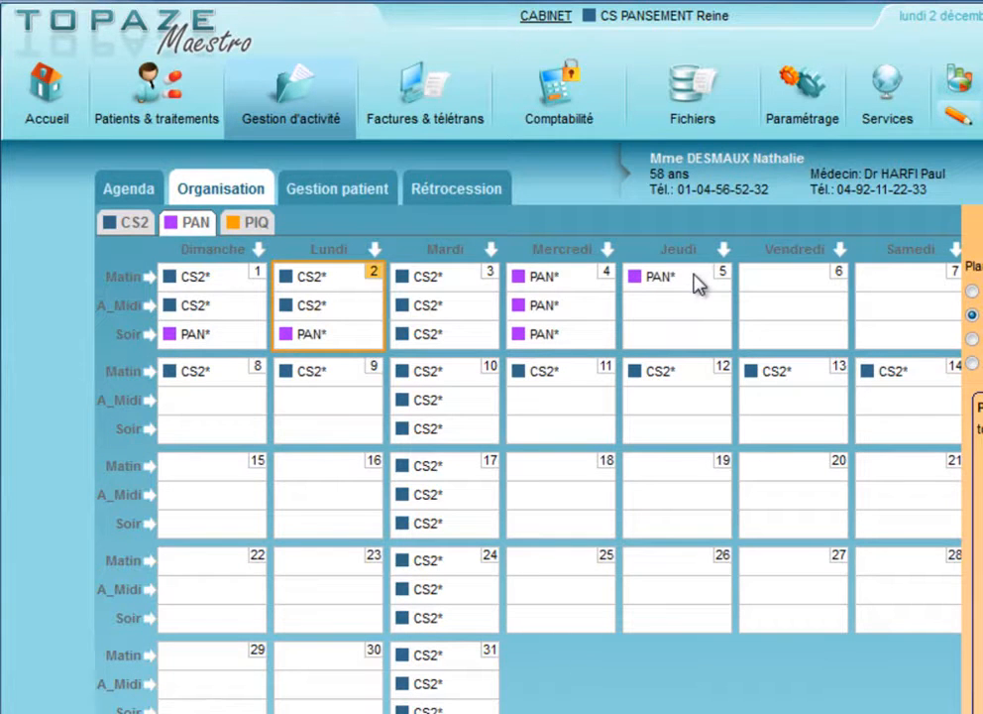
# Step: Assign Thursday 5 afternoon and evening and Friday 6 morning and afternoon to PIQ; save the planning for all upcoming and existing unbilled sessions
pyautogui.click(253, 224)
pyautogui.click(637, 304)
pyautogui.click(665, 338)
pyautogui.click(772, 283)
pyautogui.click(777, 311)
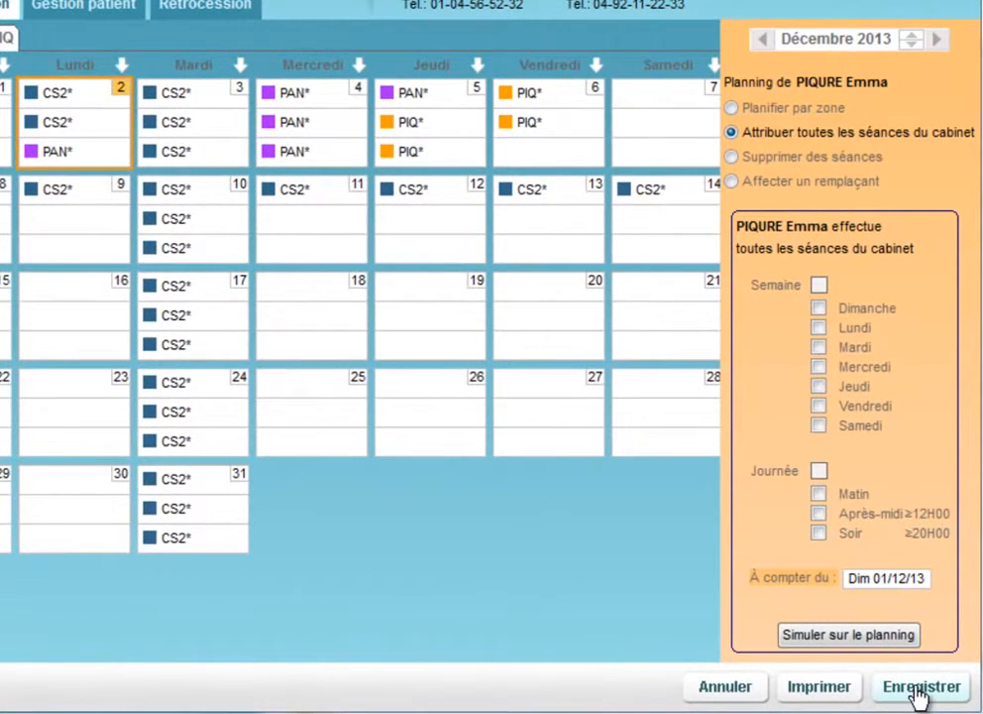
pyautogui.click(920, 691)
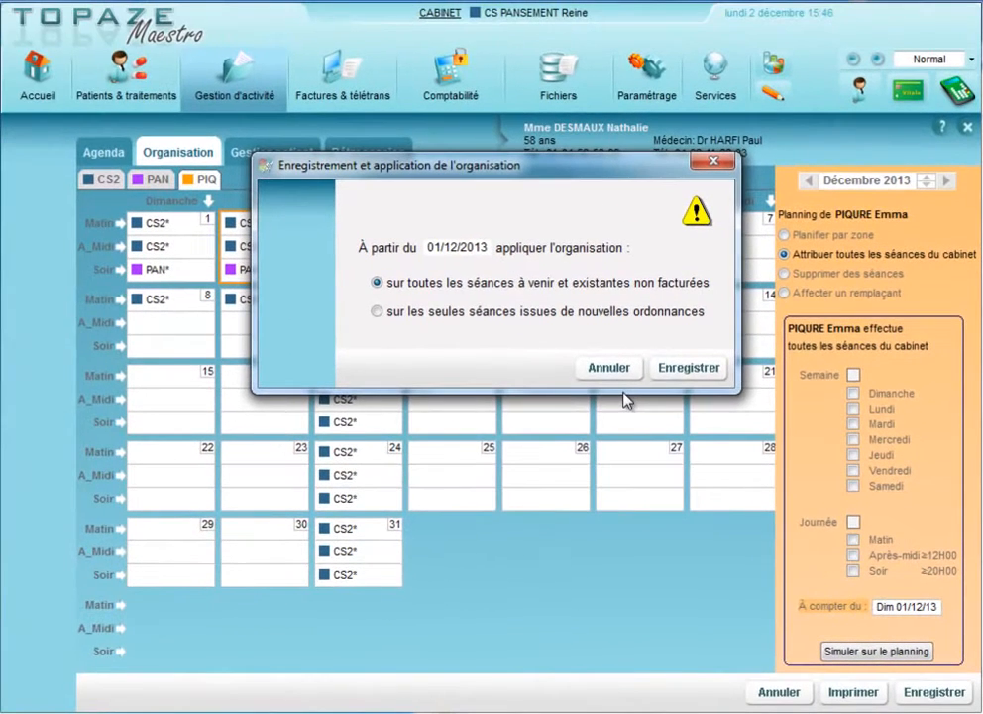
pyautogui.click(689, 373)
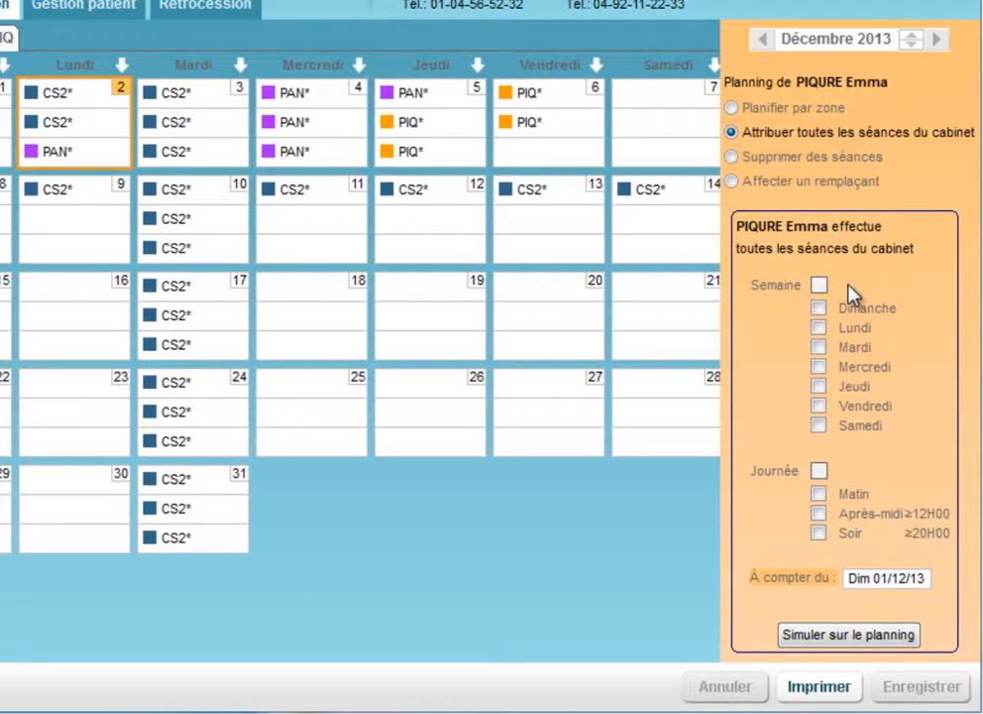
# Step: Simulate assigning all practice sessions to PIQ on Lundi, Mercredi and Vendredi for the whole day from 01/12/13
pyautogui.click(819, 328)
pyautogui.click(820, 368)
pyautogui.click(819, 405)
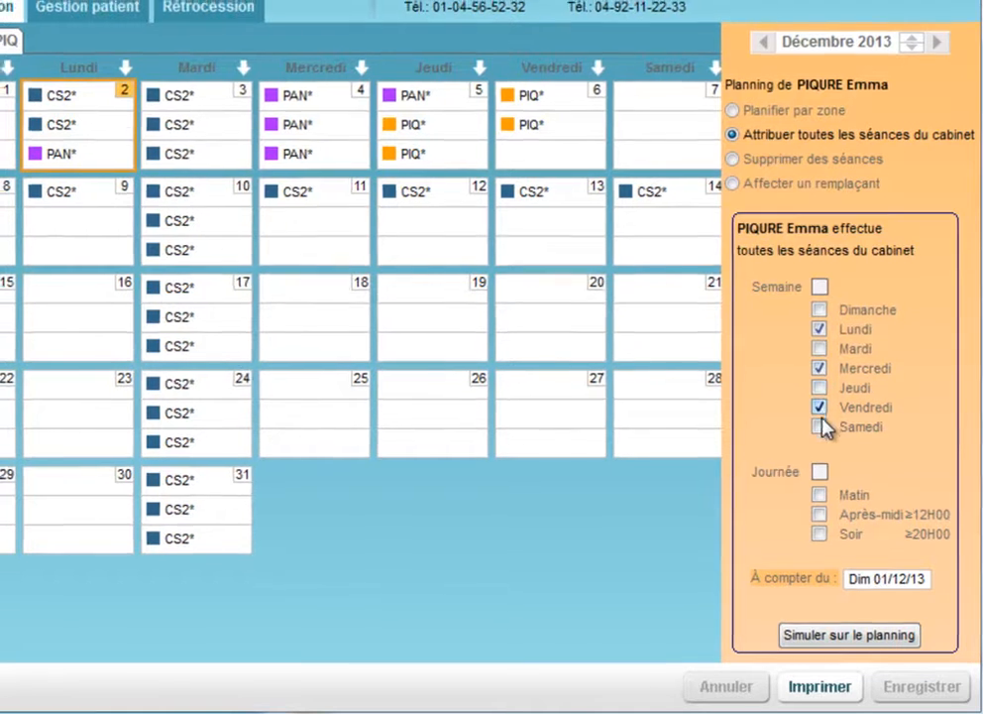
pyautogui.click(819, 470)
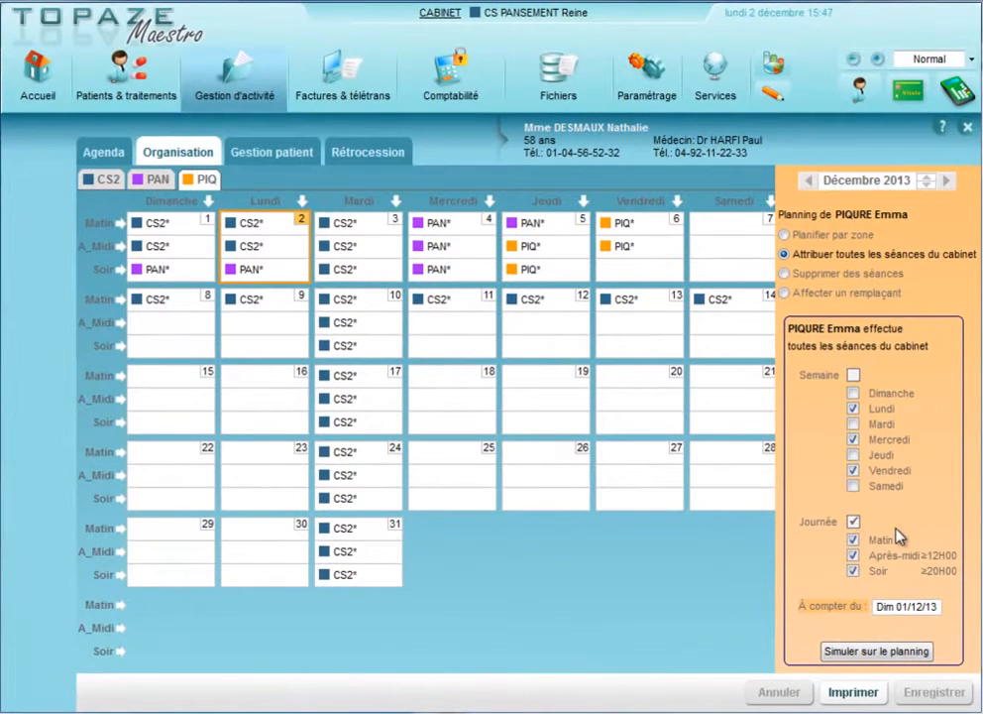
pyautogui.click(877, 651)
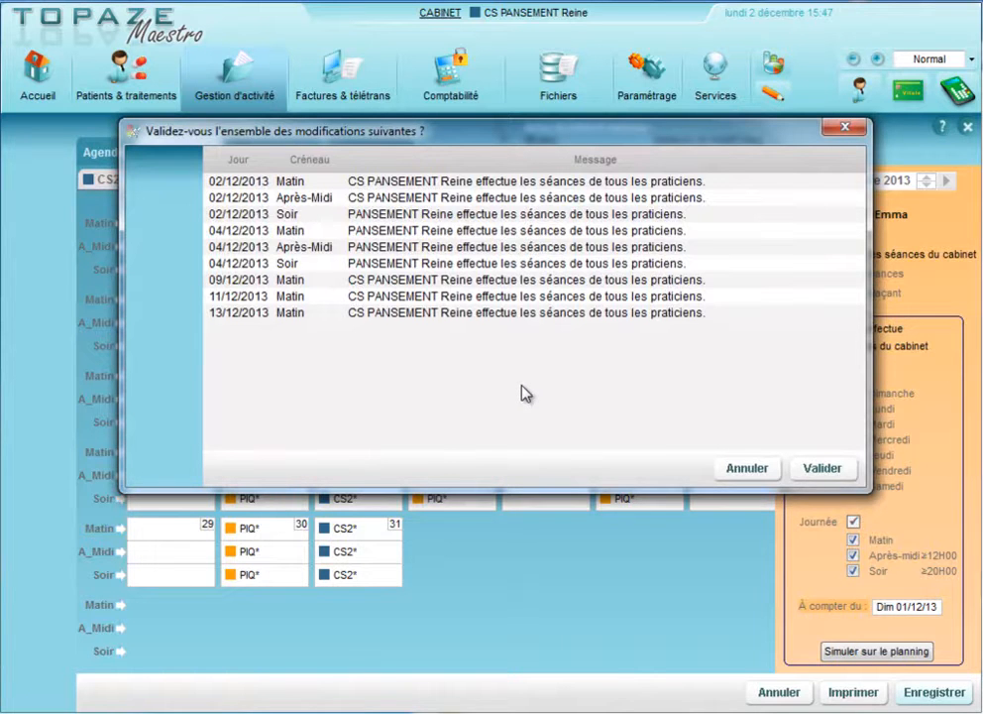
# Step: Validate the simulated planning changes for PIQ and save the organisation
pyautogui.click(815, 468)
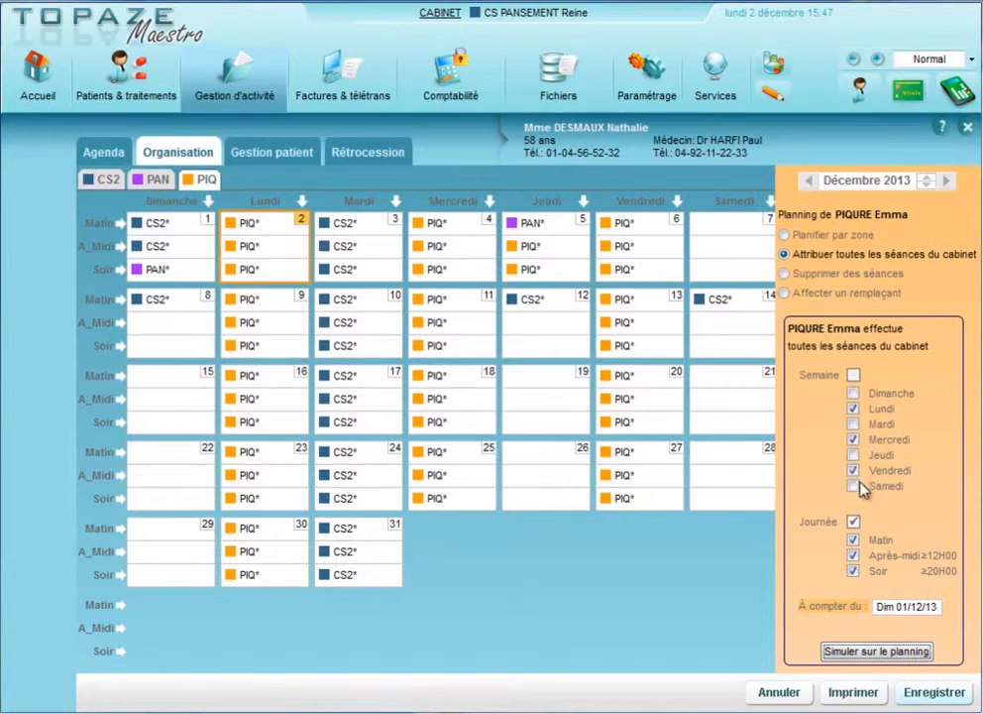
pyautogui.click(934, 696)
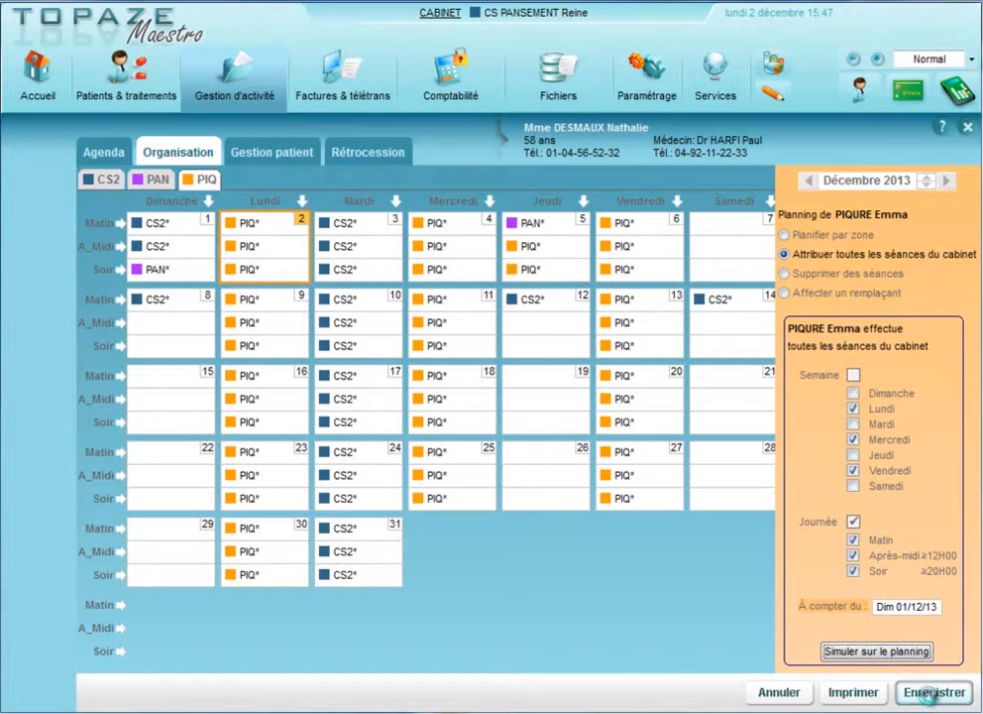
pyautogui.click(693, 368)
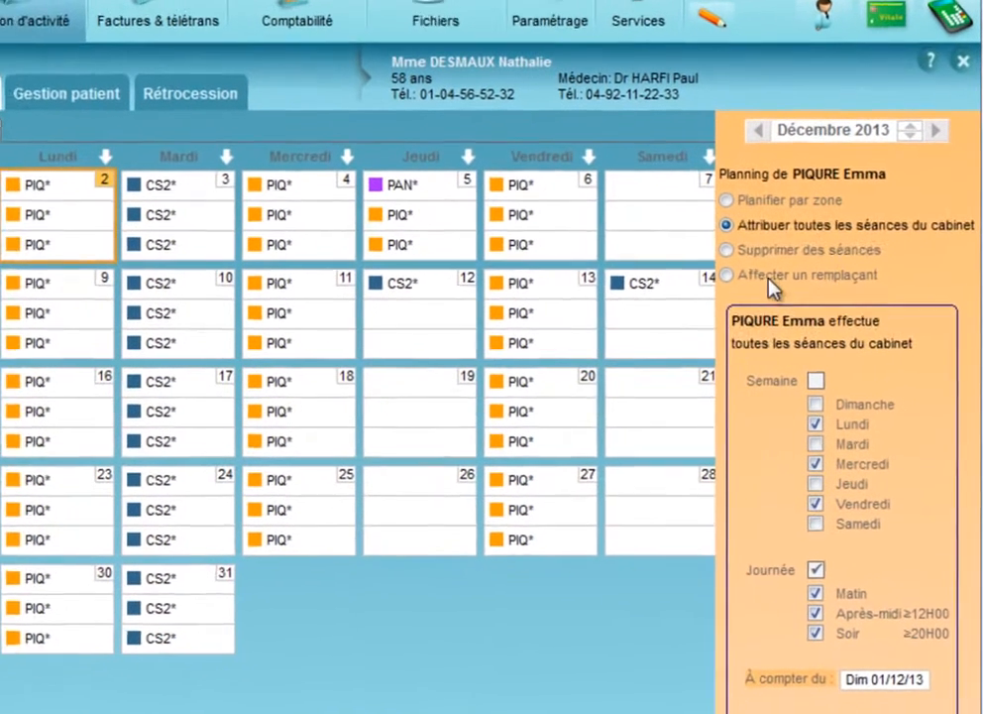
# Step: Delete PIQ's sessions on Saturday 7 for the morning, afternoon and evening, confirming the irreversible deletion
pyautogui.click(807, 274)
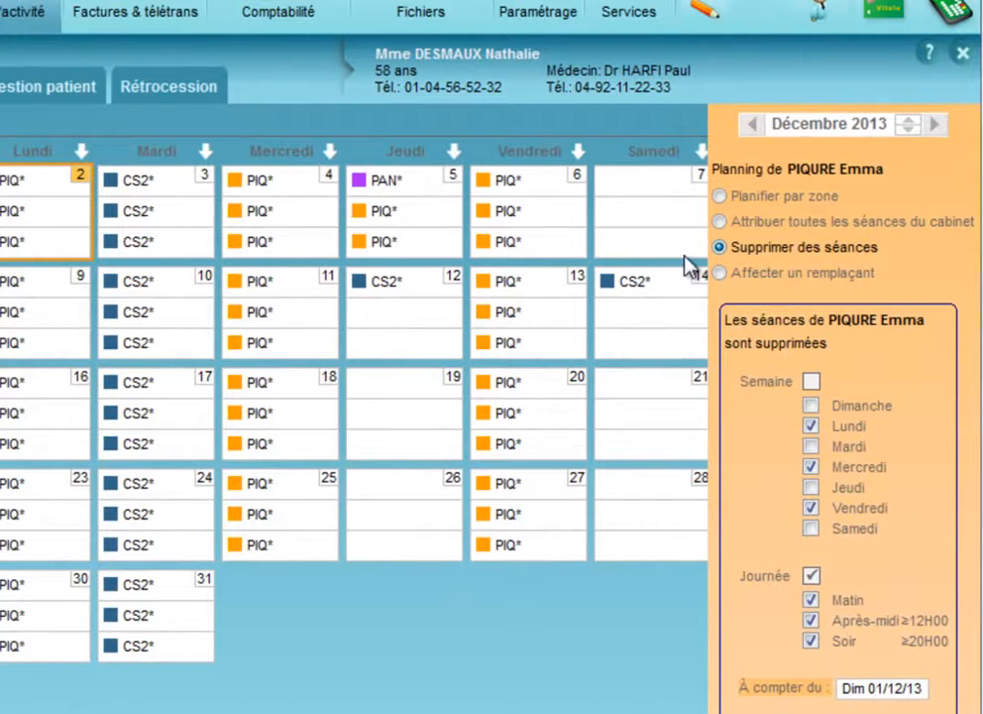
pyautogui.click(640, 183)
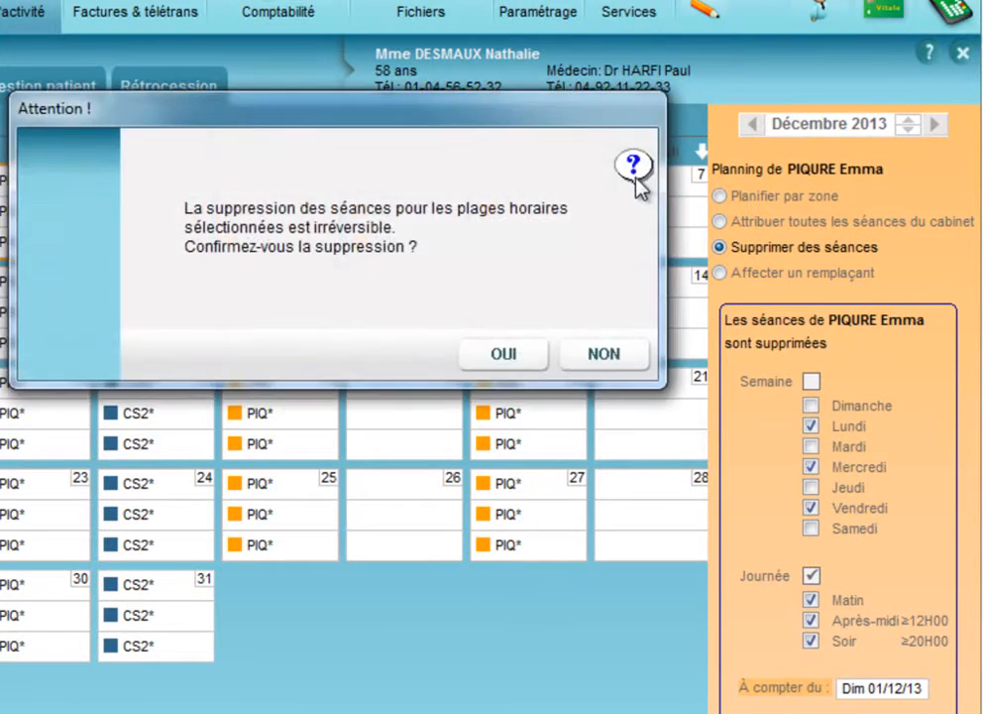
pyautogui.click(506, 355)
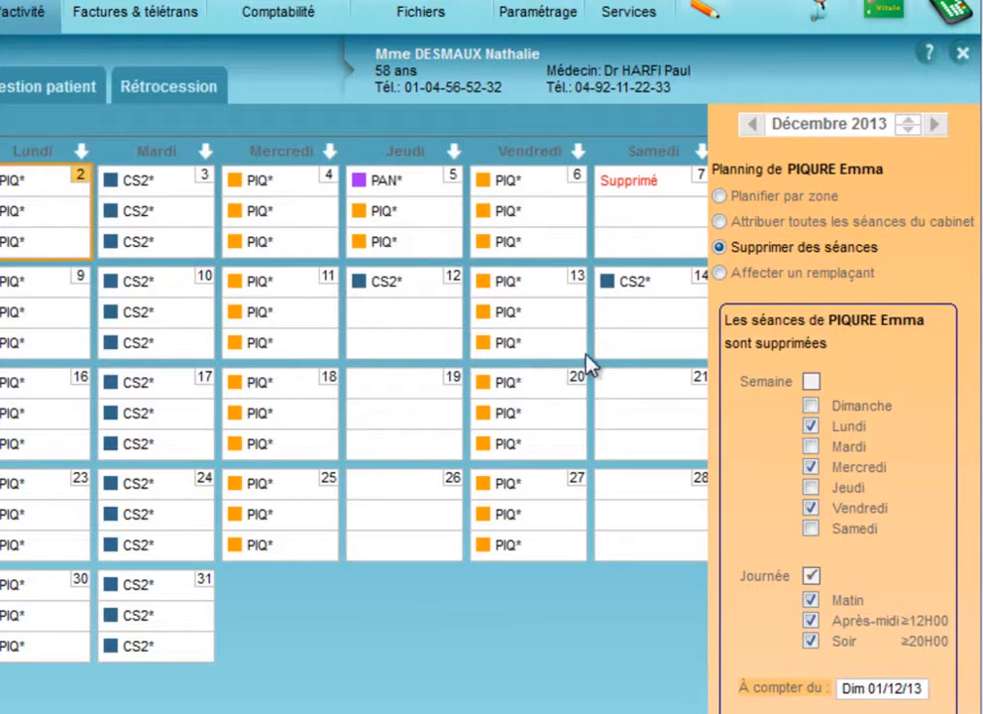
pyautogui.click(644, 220)
pyautogui.click(634, 250)
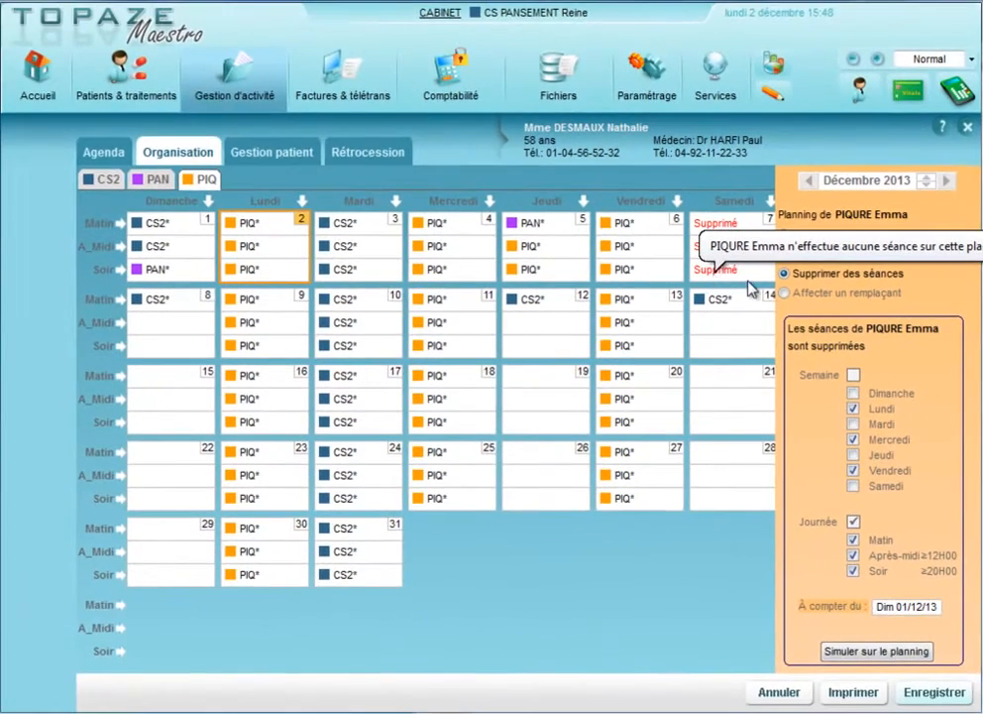
# Step: Assign the employee replacement (EMP) for PIQ on Sunday 8 afternoon and evening, and save the organisation
pyautogui.click(773, 293)
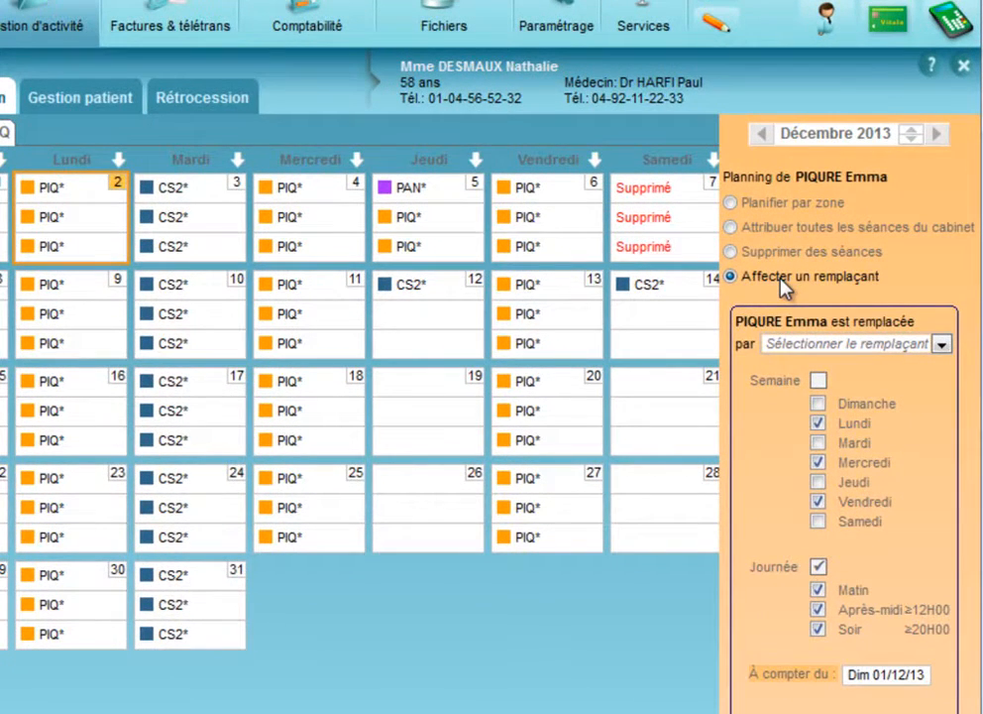
pyautogui.click(856, 345)
pyautogui.click(853, 363)
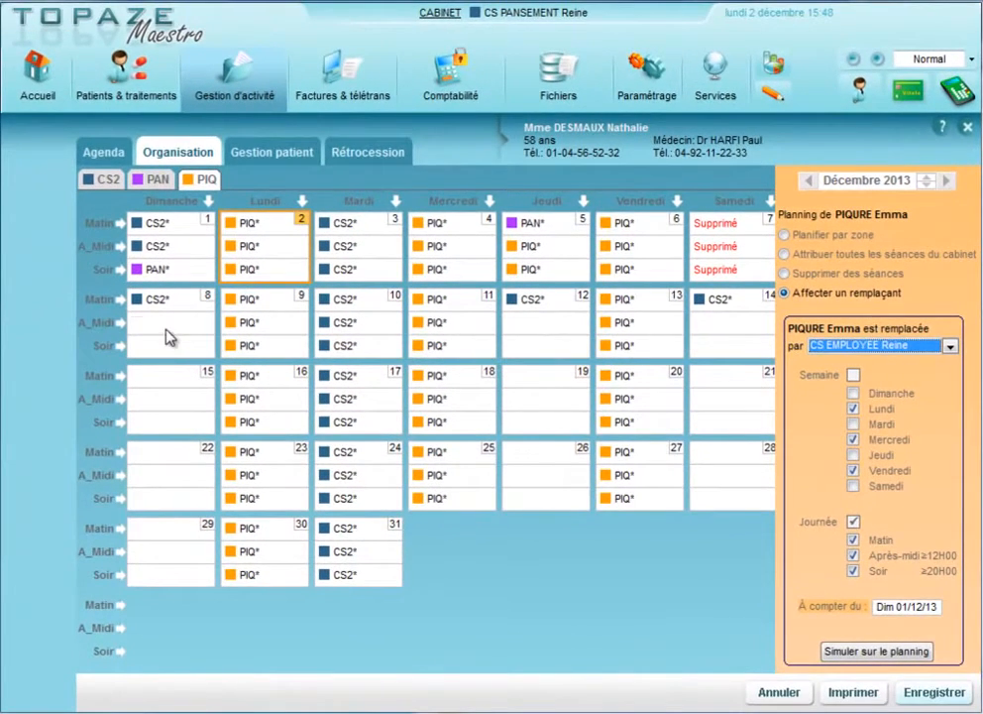
pyautogui.moveTo(167, 331); pyautogui.dragTo(167, 350)
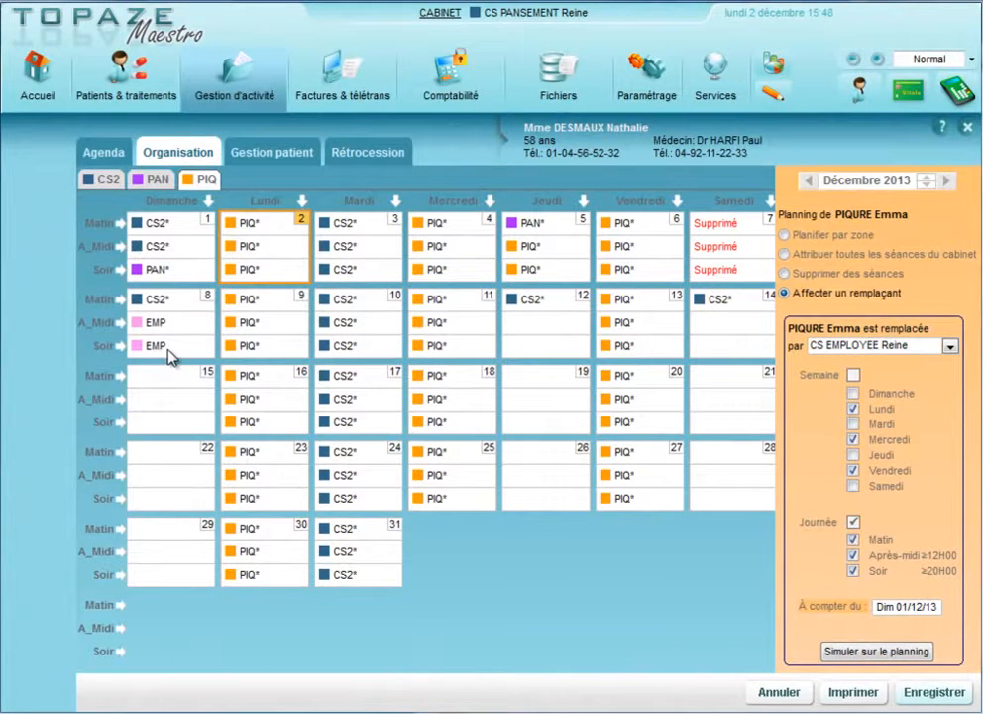
pyautogui.click(932, 691)
pyautogui.click(693, 374)
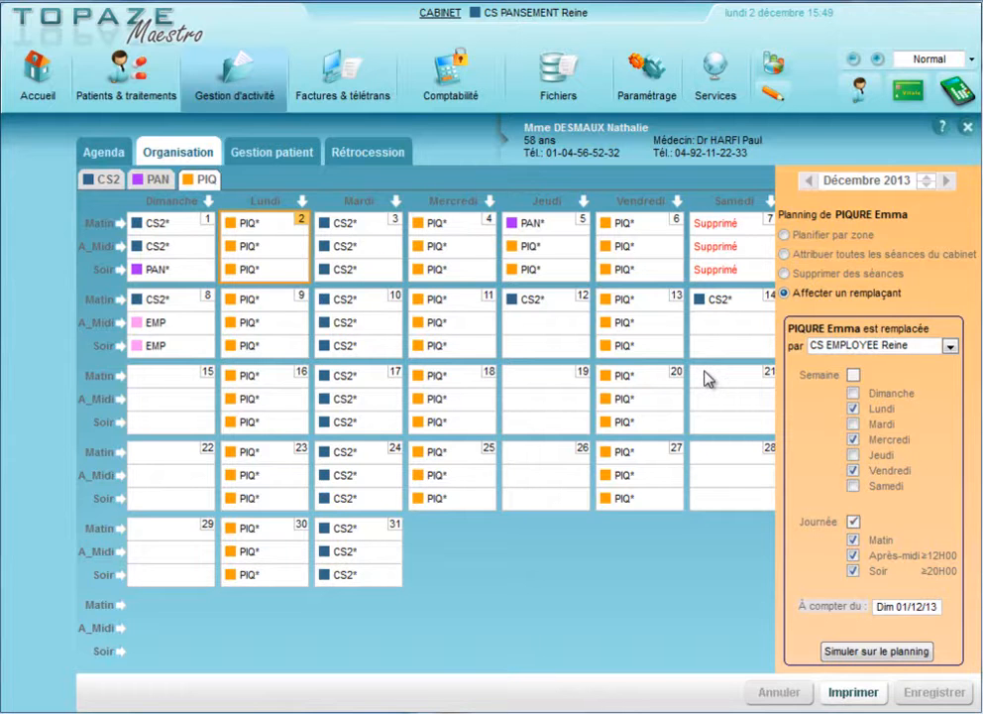
# Step: Choose the zone in the patient's record and open the patient's prescriptions
pyautogui.click(126, 79)
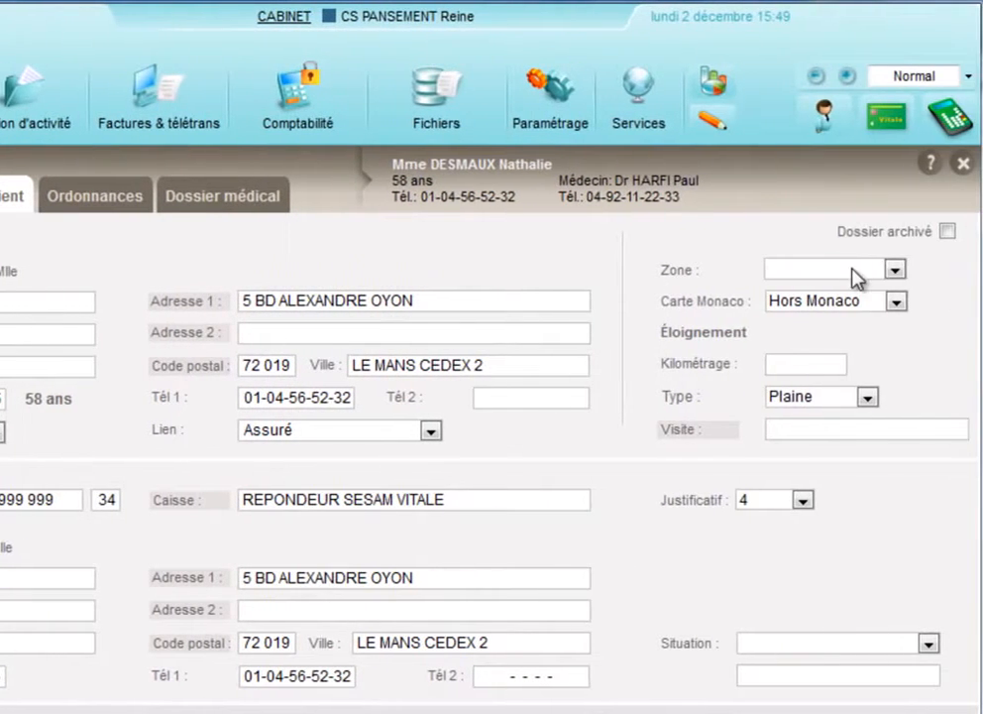
pyautogui.click(854, 278)
pyautogui.click(838, 305)
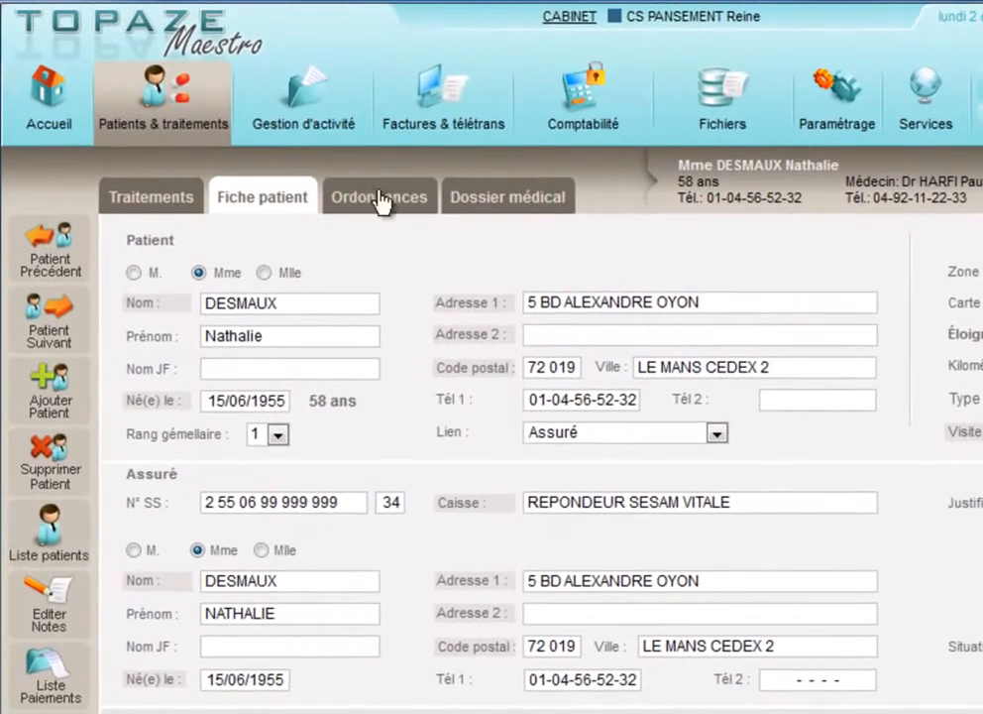
pyautogui.click(378, 201)
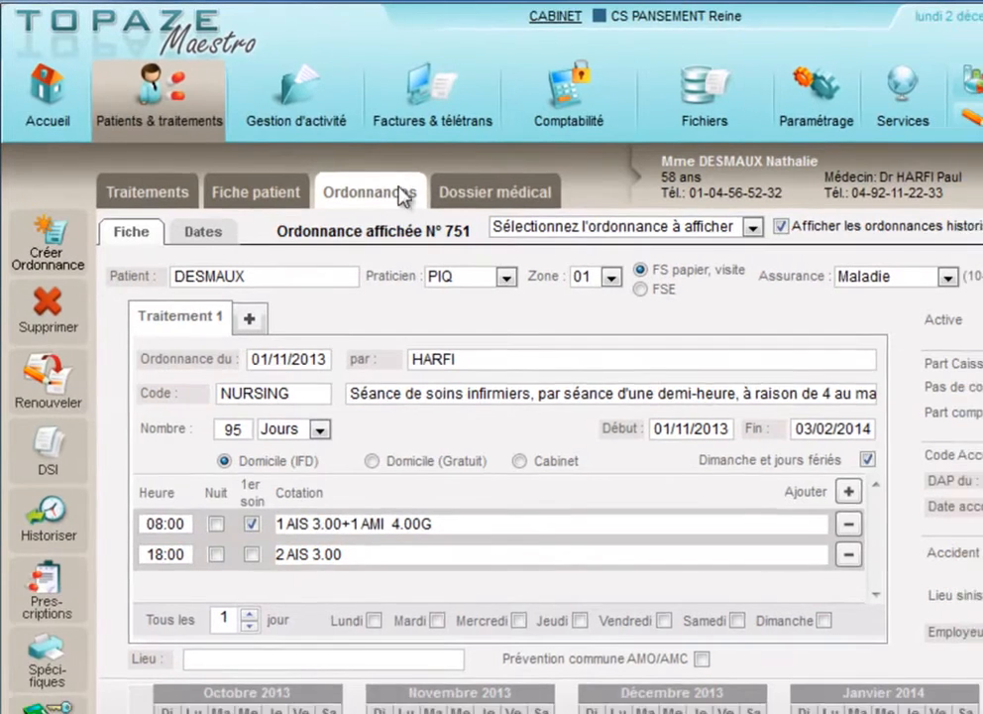
# Step: Open the December 2013 organisation planning and set it to plan by zone with zone 01
pyautogui.click(297, 99)
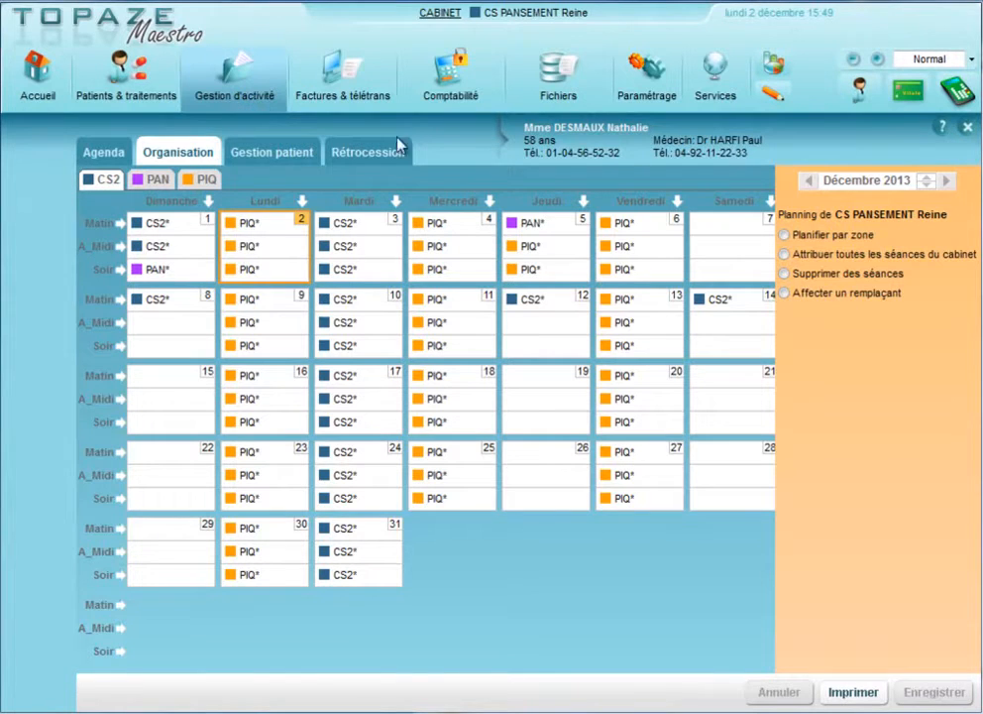
pyautogui.click(785, 235)
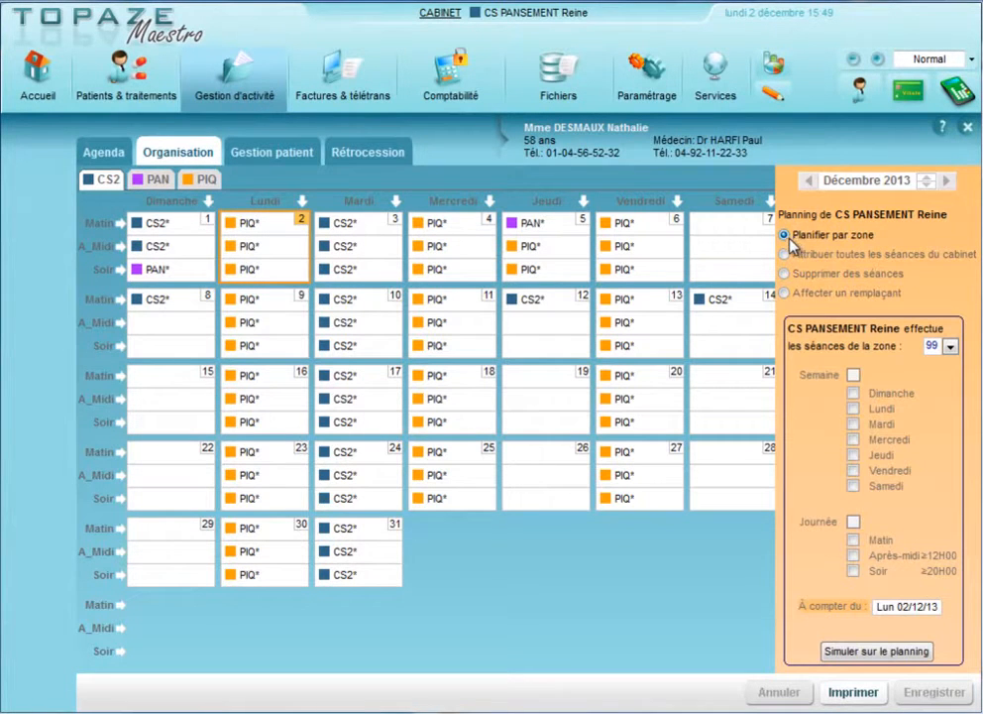
pyautogui.click(950, 346)
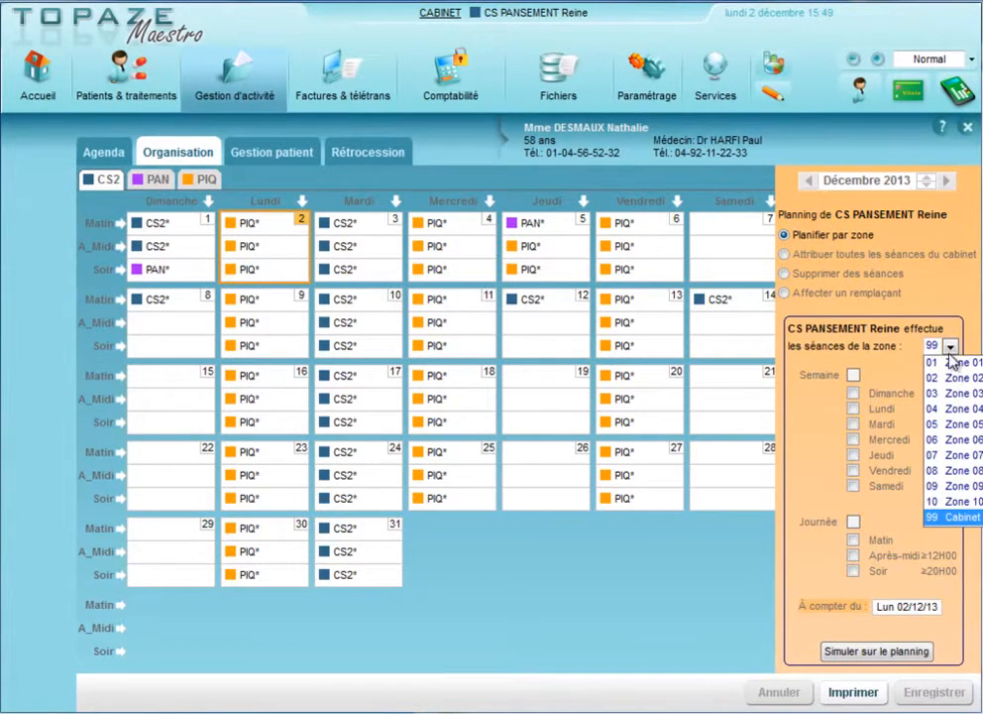
pyautogui.click(952, 364)
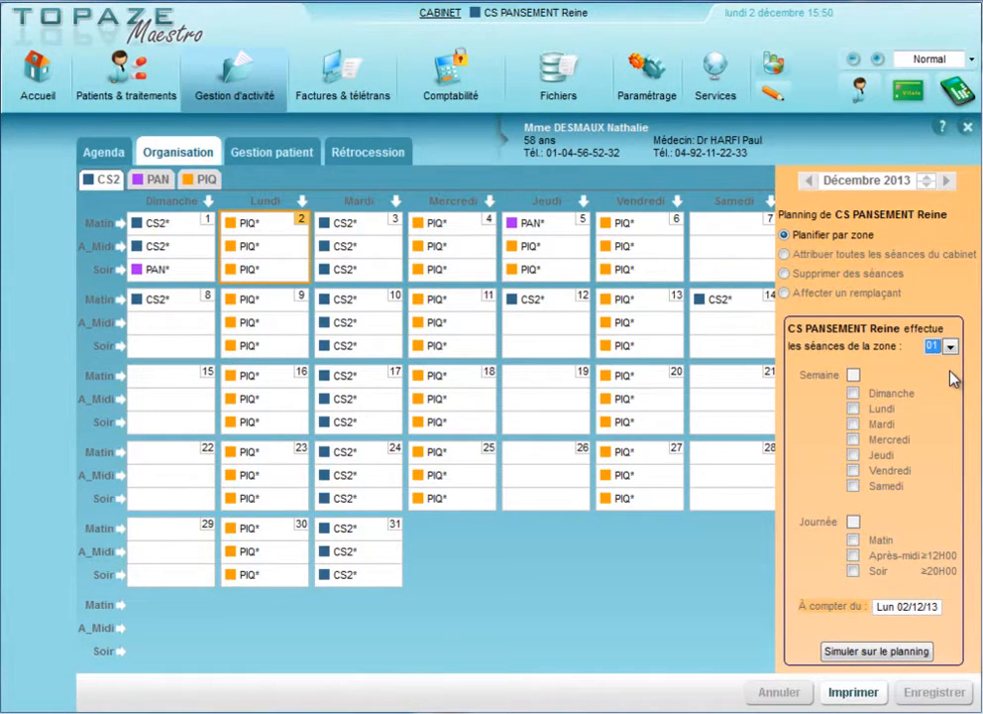
# Step: Assign zone 01 to PIQ for the afternoon and evening of Thursday 12 and Saturday 14 December
pyautogui.click(205, 180)
pyautogui.click(527, 325)
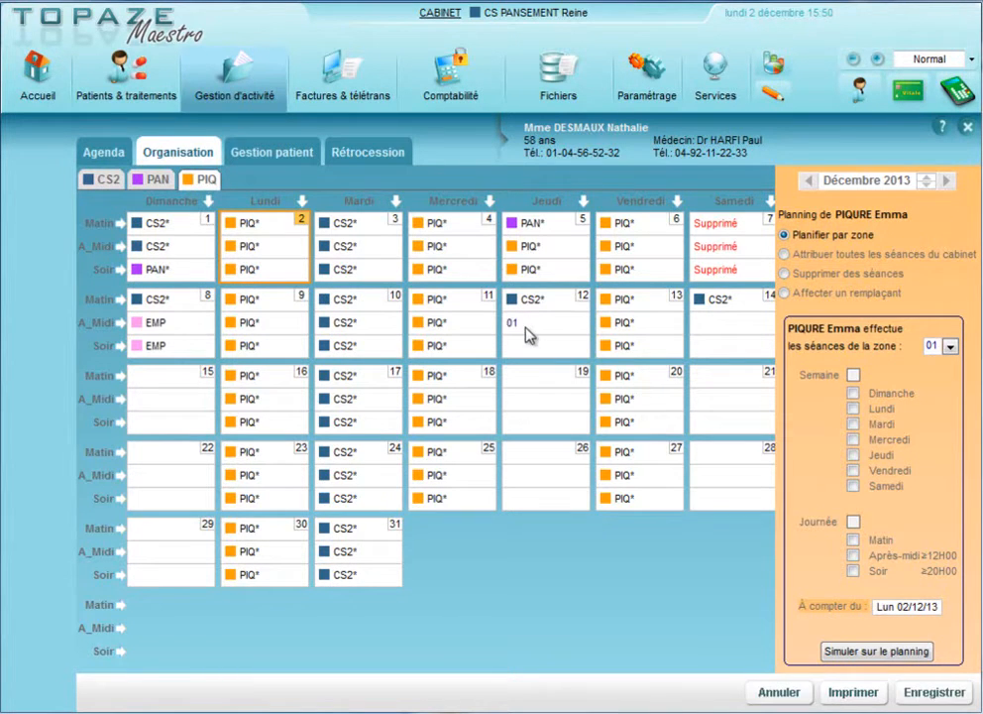
pyautogui.click(530, 347)
pyautogui.click(707, 324)
# Step: Simulate zone 01 for PIQ all day on Mondays, Wednesdays and Fridays, and save the organisation for all upcoming and existing unbilled sessions
pyautogui.click(855, 409)
pyautogui.click(854, 439)
pyautogui.click(853, 471)
pyautogui.click(854, 522)
pyautogui.click(878, 652)
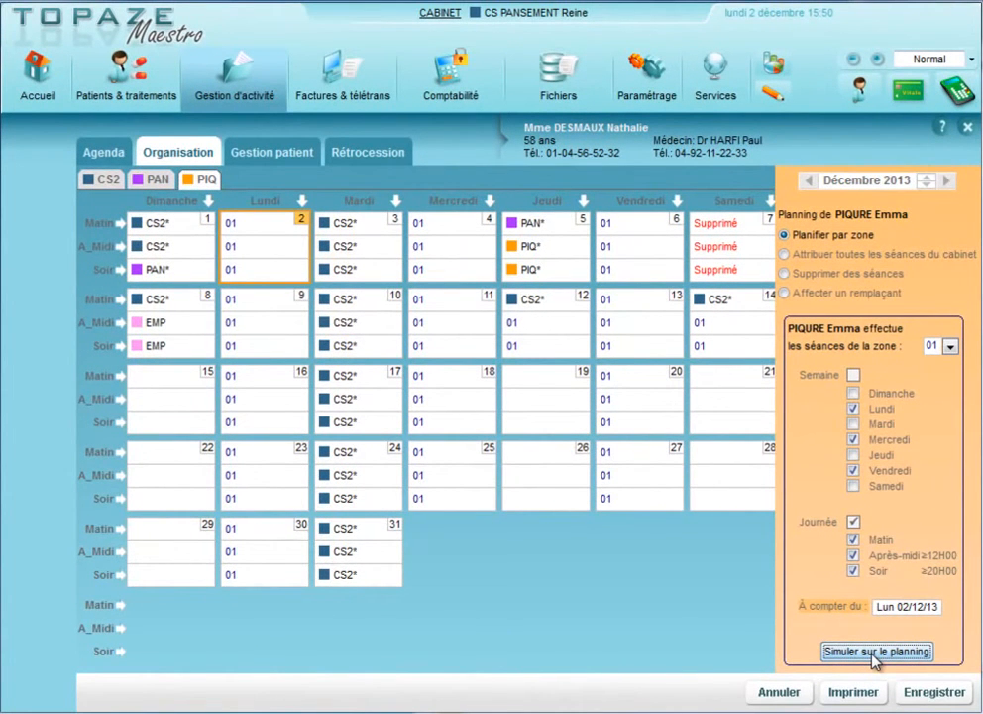
pyautogui.click(939, 692)
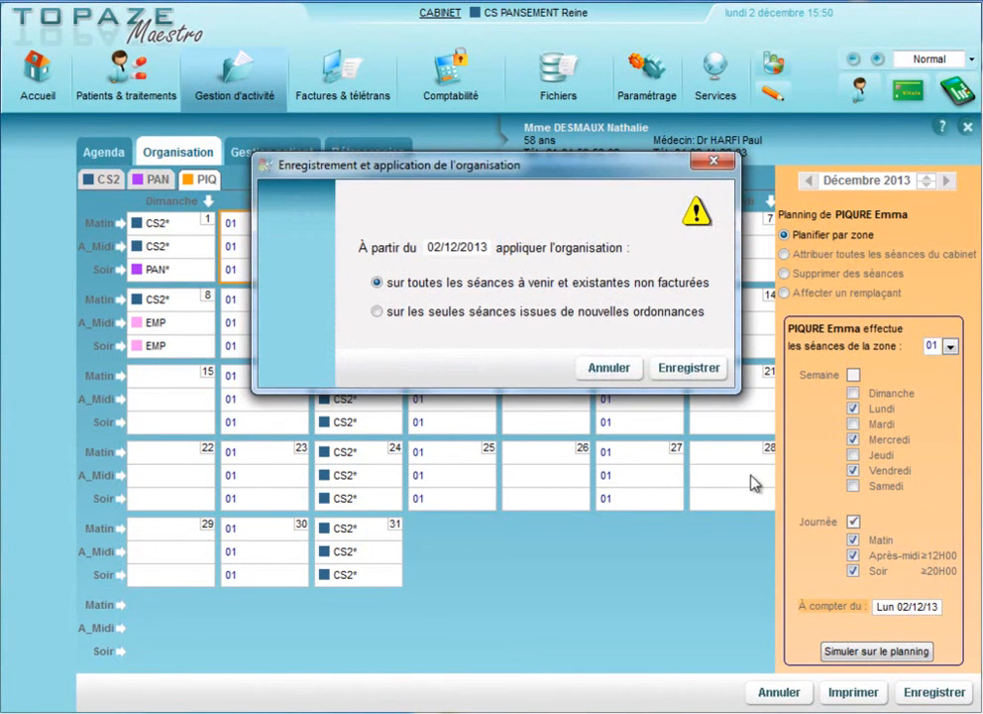
pyautogui.click(688, 368)
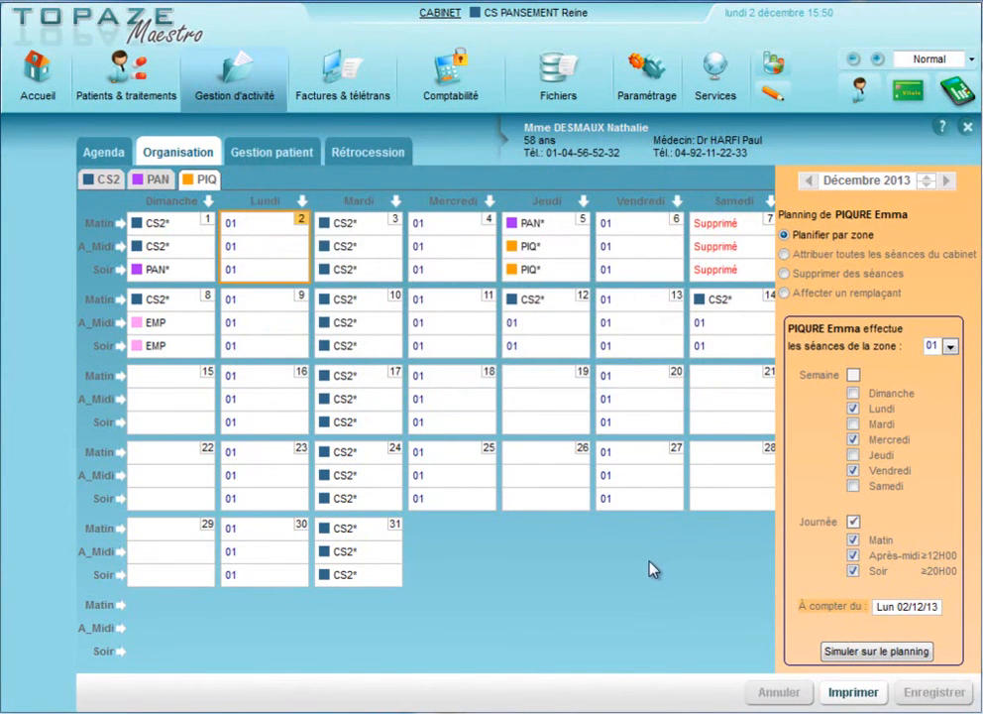